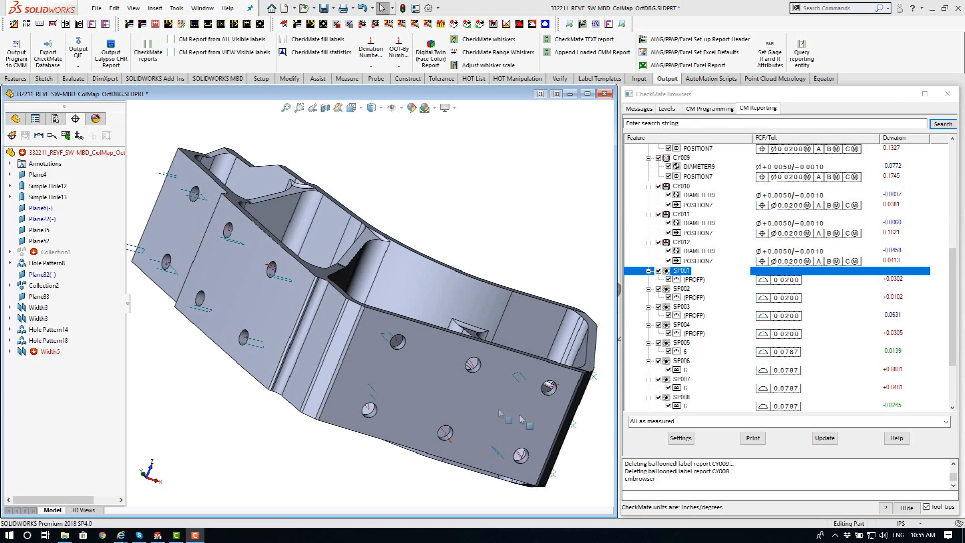
Generate a Digital Twin face color report of location and profile tolerances for all entities, as measured, in output group CAD_FACECOLOR_REPORT_ASMEAS
click(466, 401)
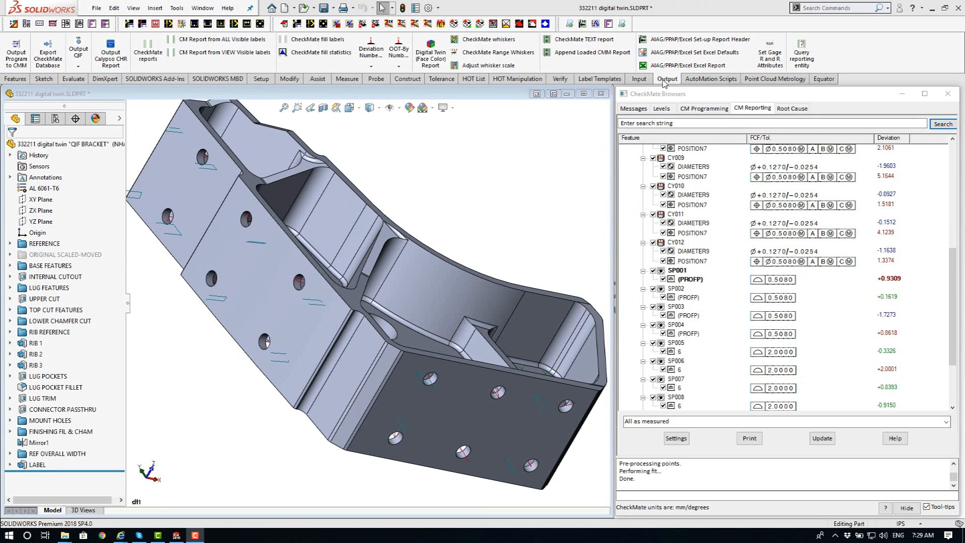
click(443, 69)
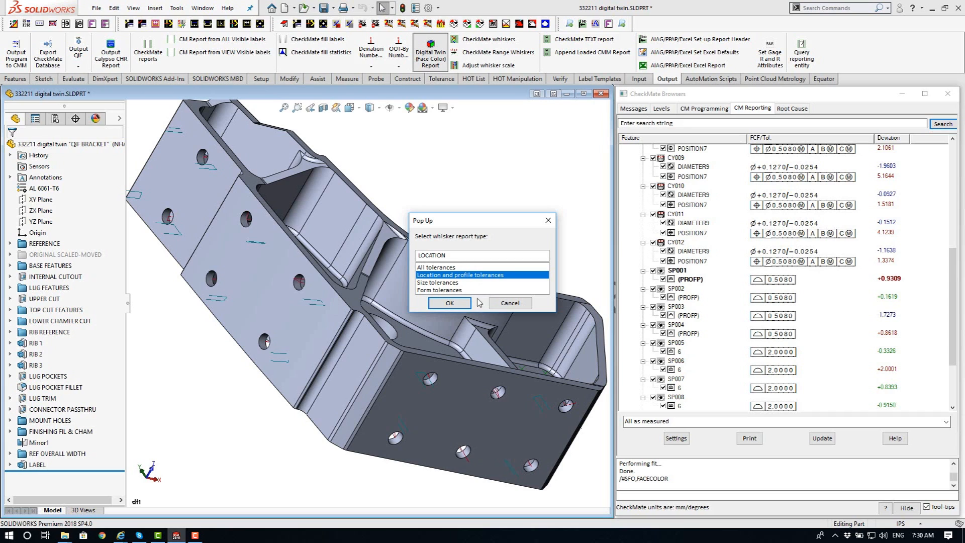
click(449, 304)
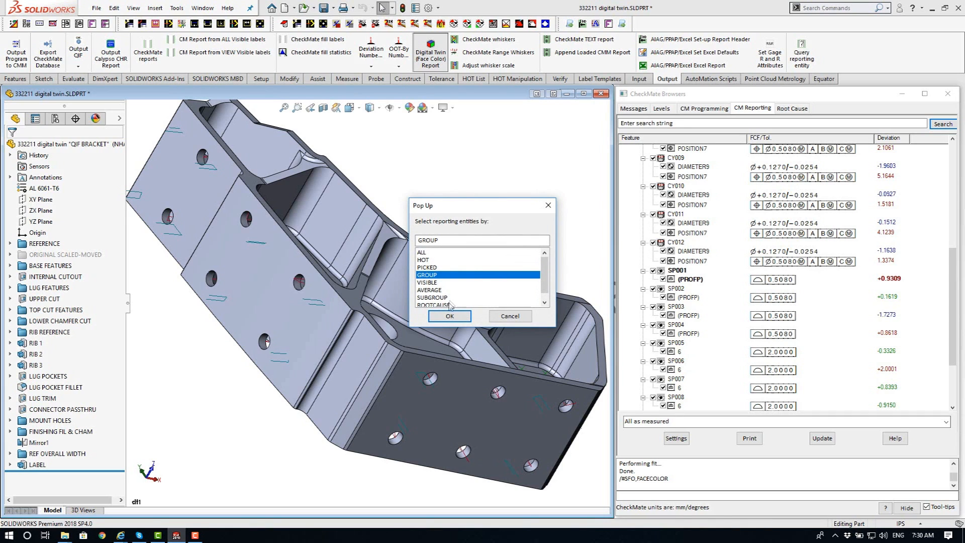
click(423, 252)
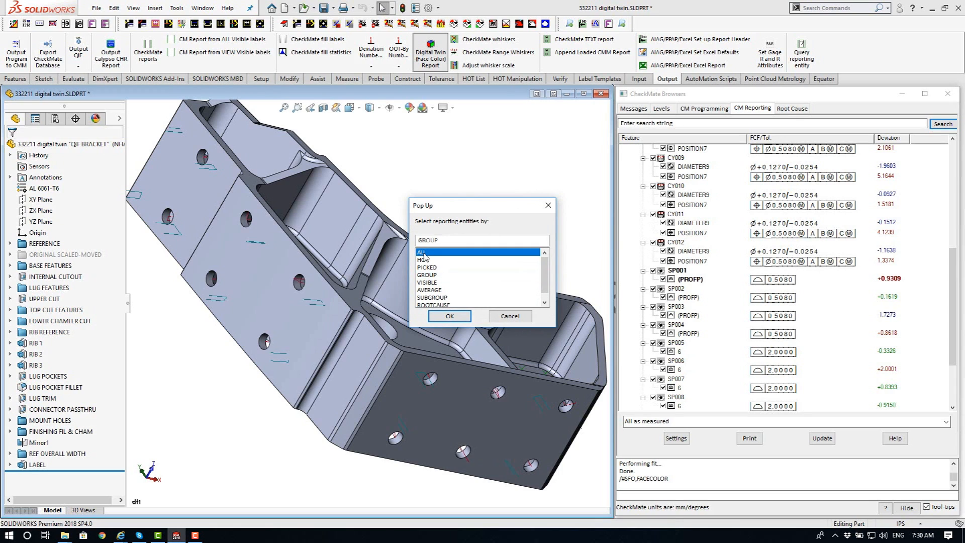
click(457, 316)
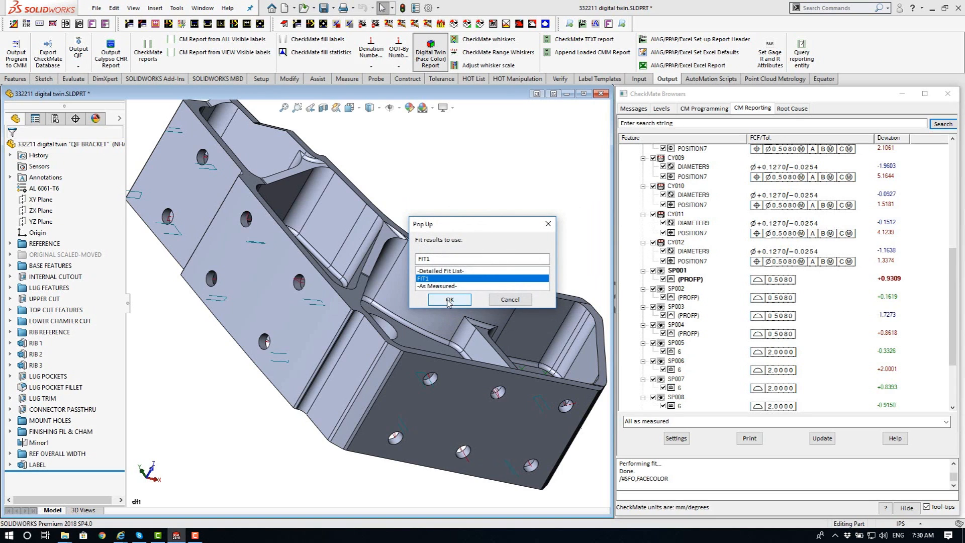
click(443, 286)
click(447, 299)
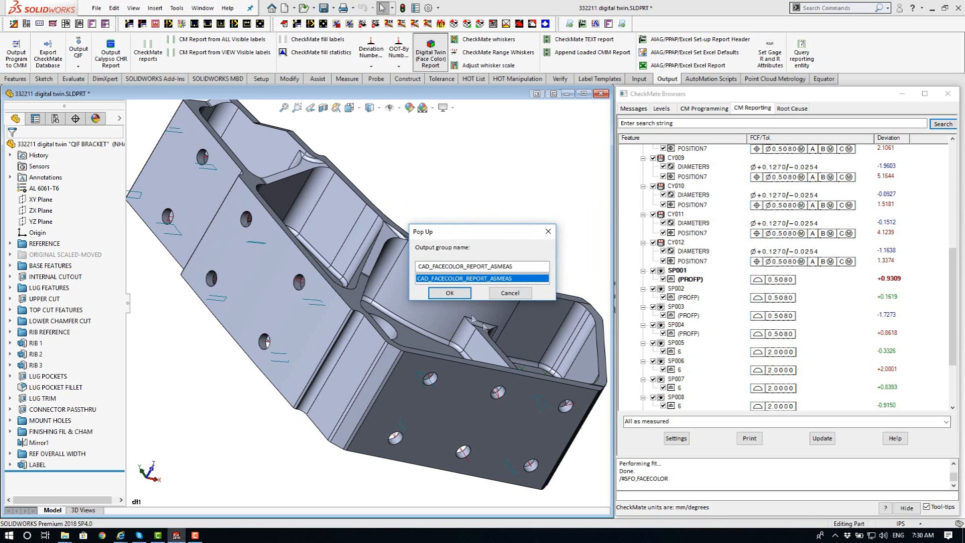
click(449, 294)
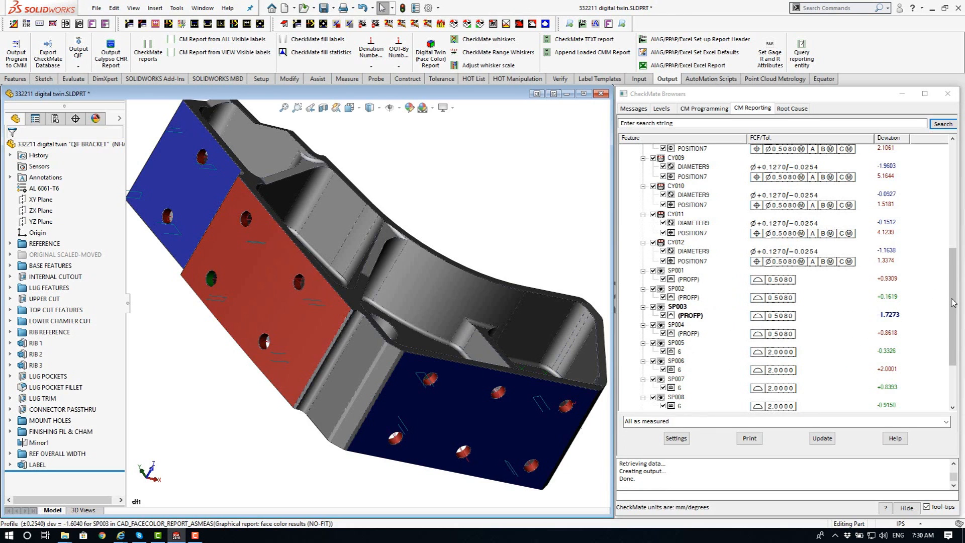
Compare the coloured mounting faces with the profile deviations of their surface points, such as SP003 and SP006
drag(954, 301, 955, 336)
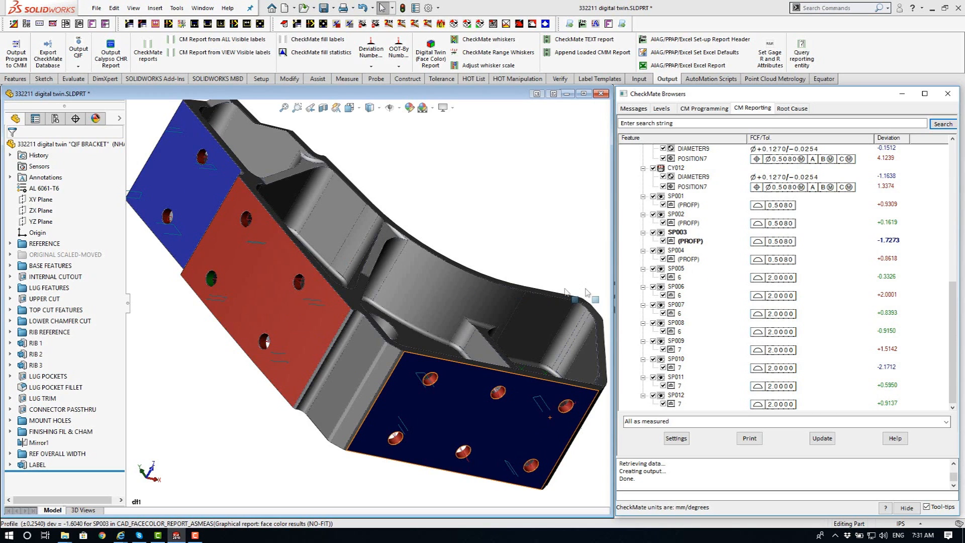
click(736, 286)
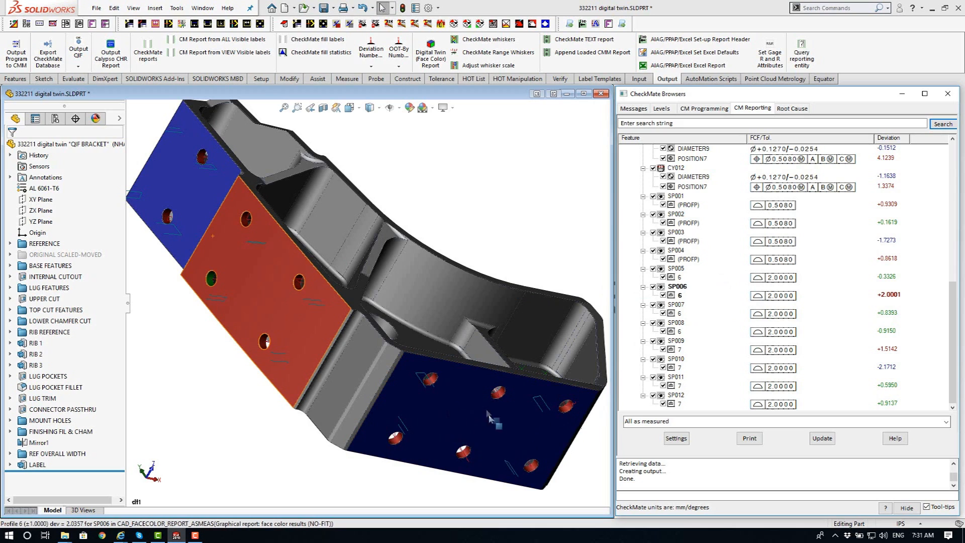
click(467, 429)
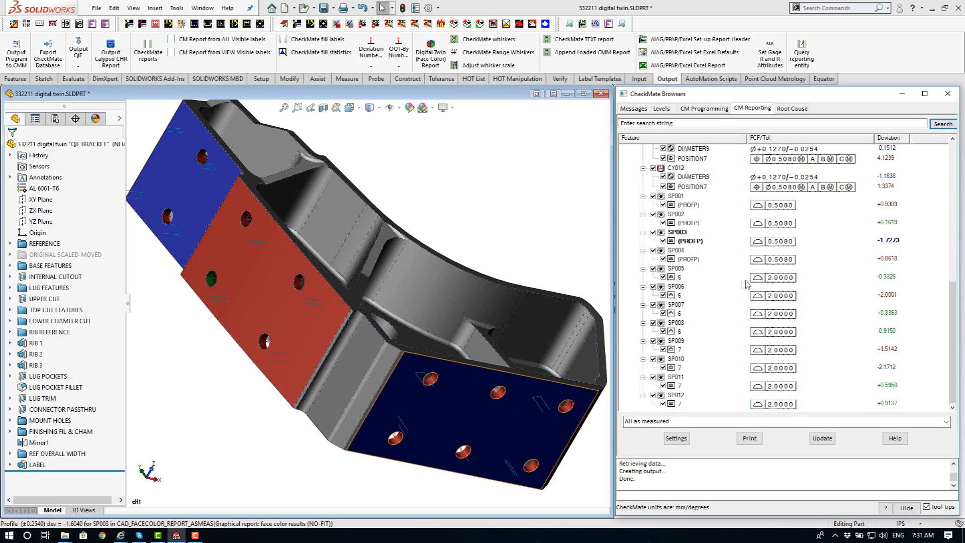
click(676, 269)
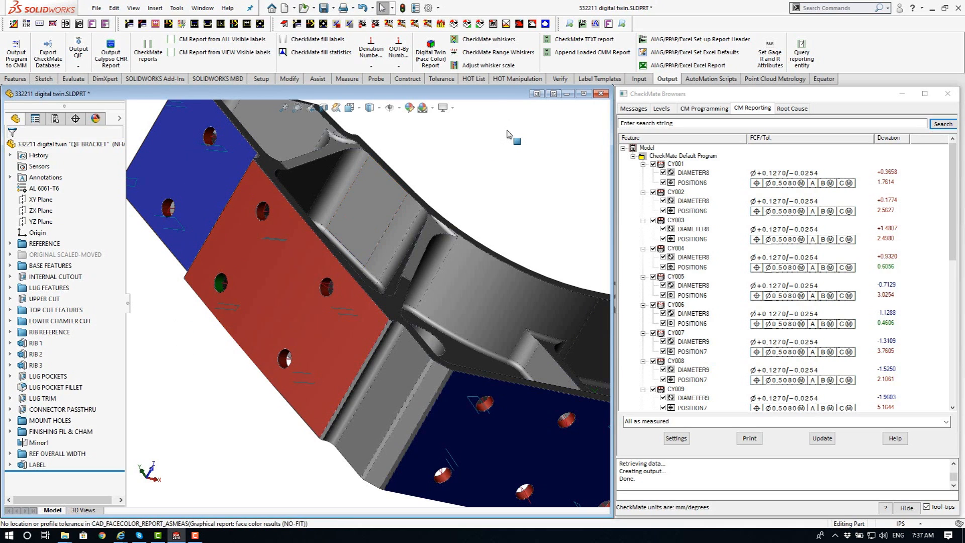
Generate a Digital Twin face color report of size tolerances for all entities, as measured, in output group CAD_FACECOLOR_REPORT_ASMEAS1
click(437, 46)
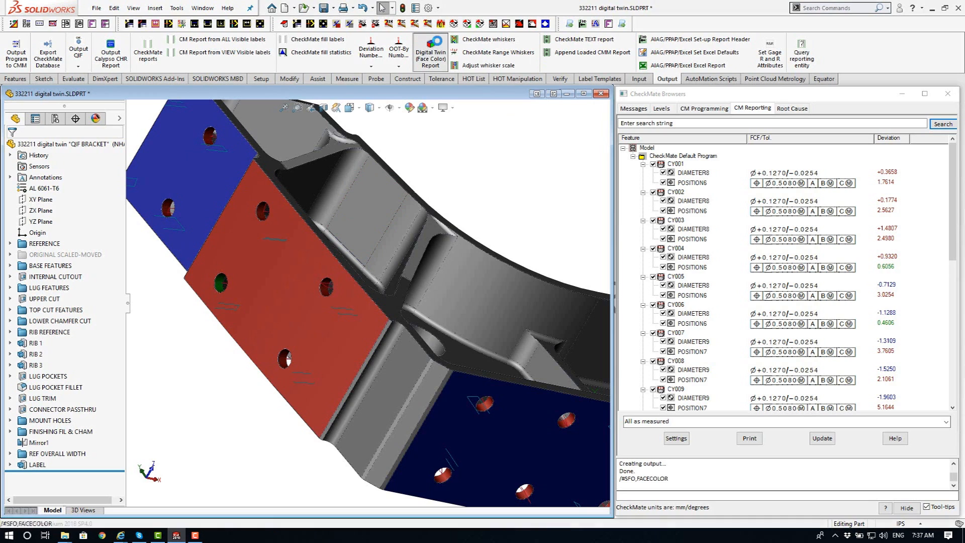
click(510, 281)
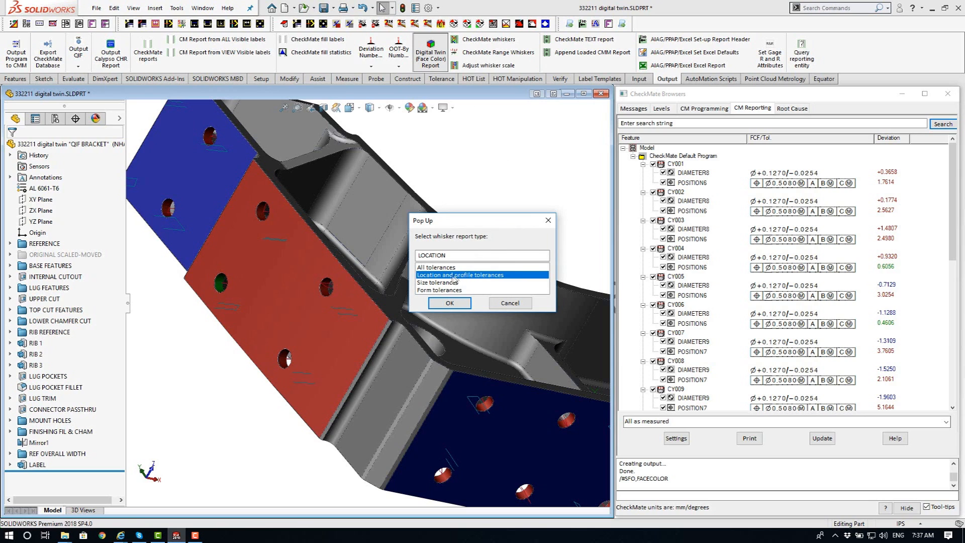
click(439, 283)
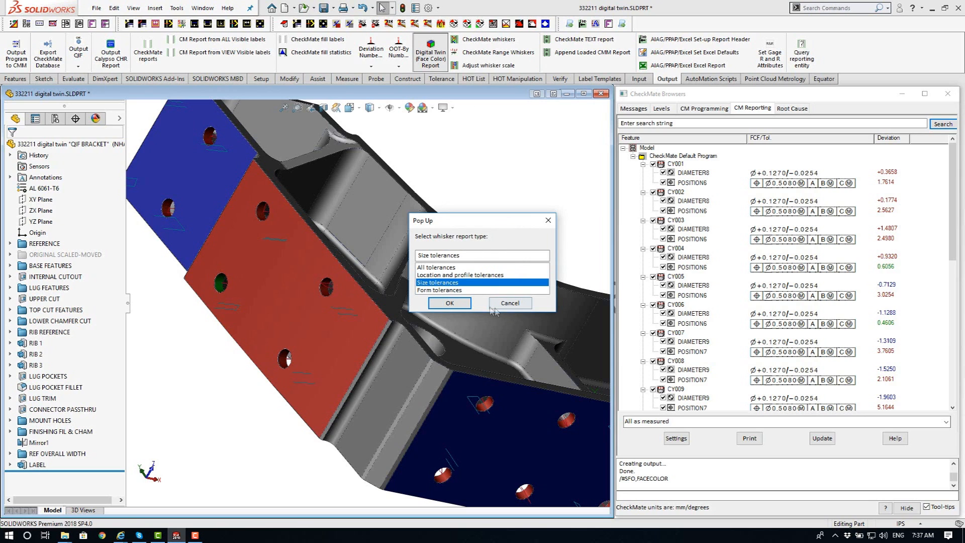
click(453, 304)
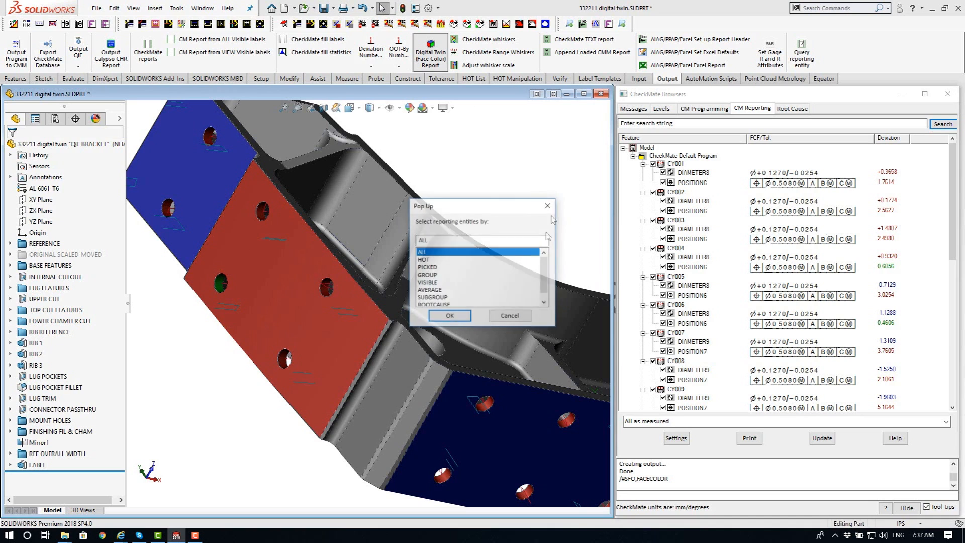
click(464, 316)
click(451, 301)
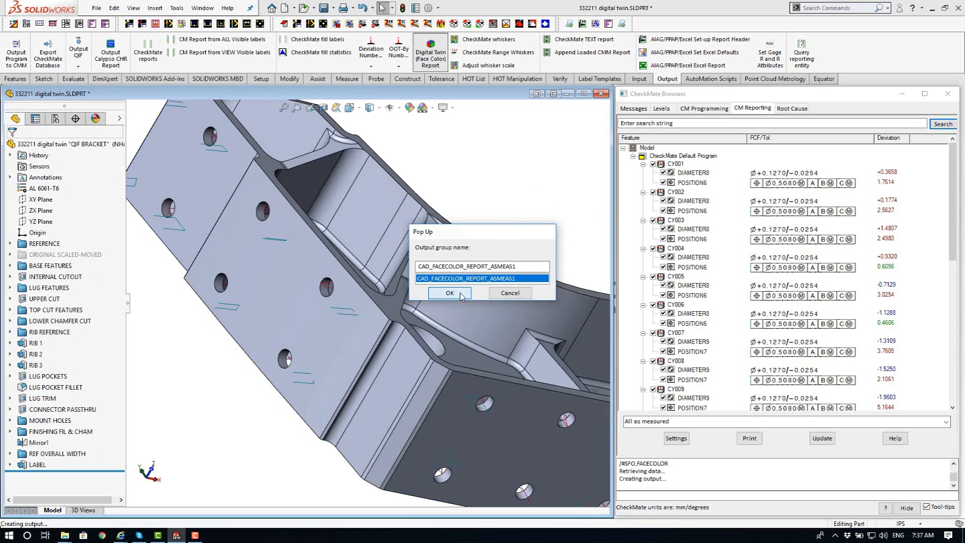
click(461, 295)
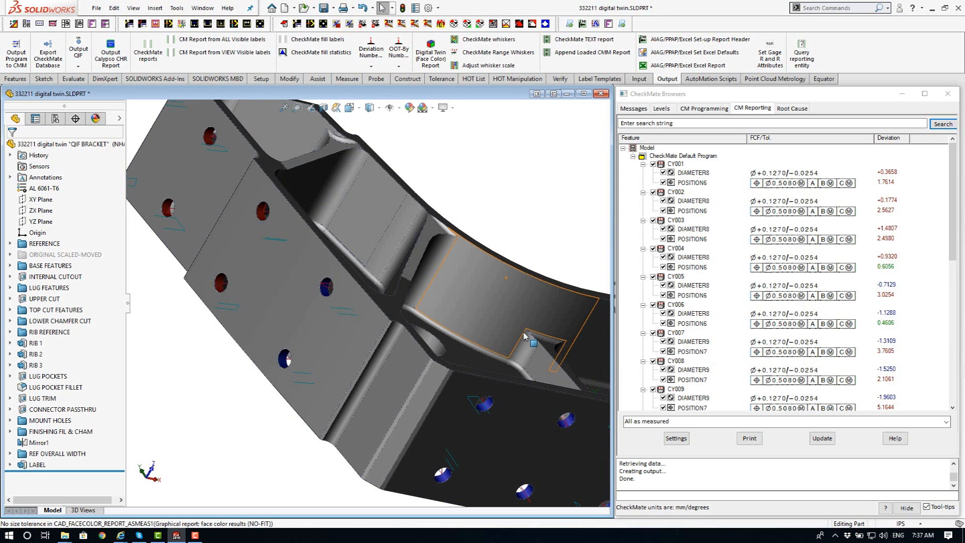
Review the diameter deviations of holes CY001 to CY012 against the hole colours on the bracket
scroll(520, 342, up, 1)
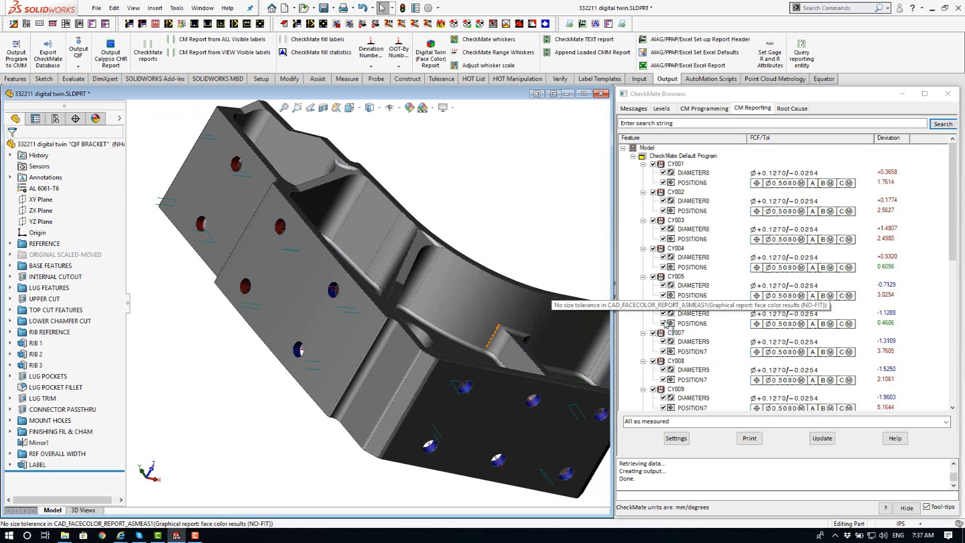
click(953, 244)
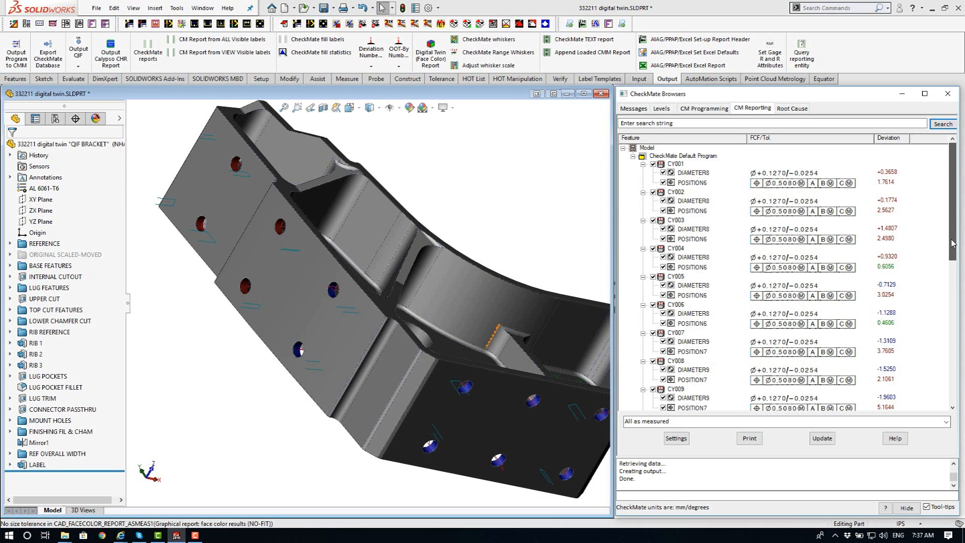
drag(953, 243, 953, 299)
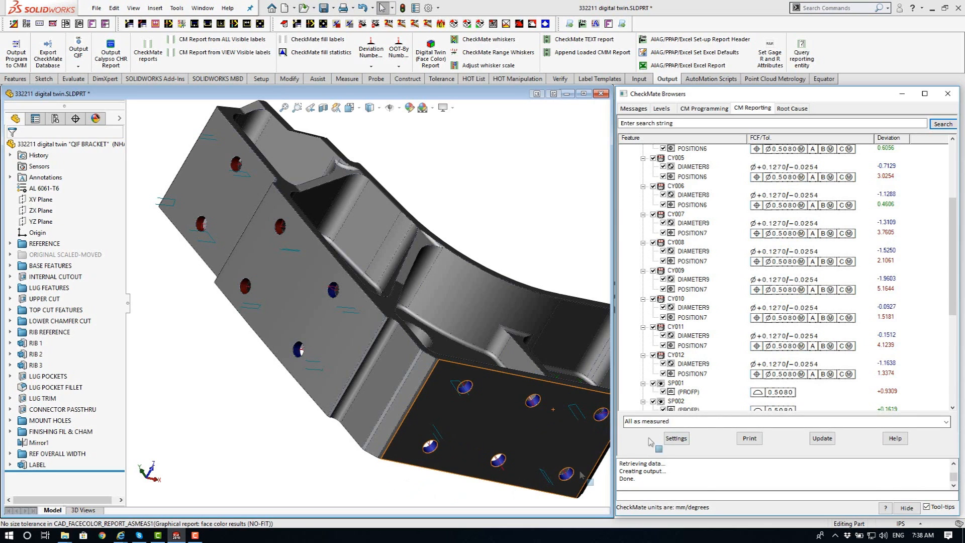
drag(954, 280, 948, 220)
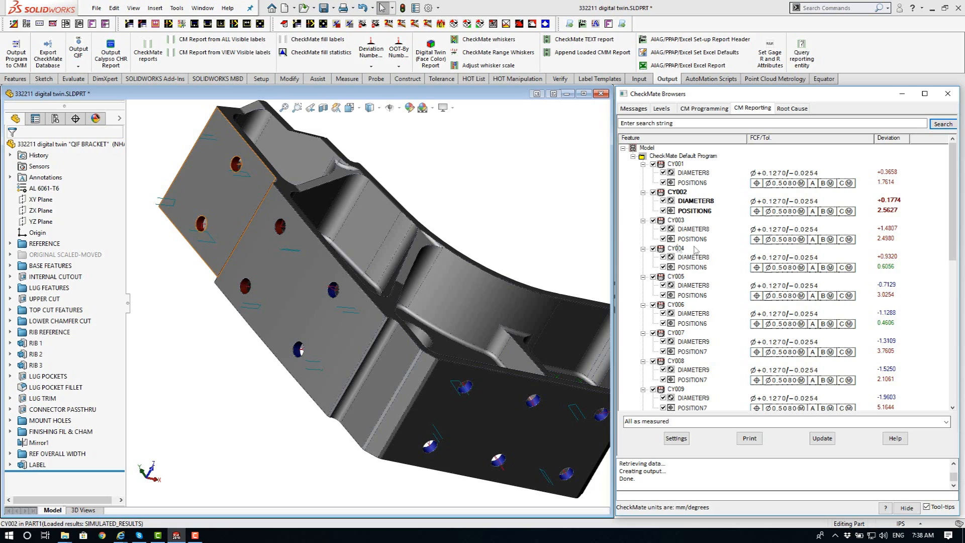
Generate a Digital Twin face color report of all tolerances for all entities, using the as-measured results
click(504, 222)
click(437, 48)
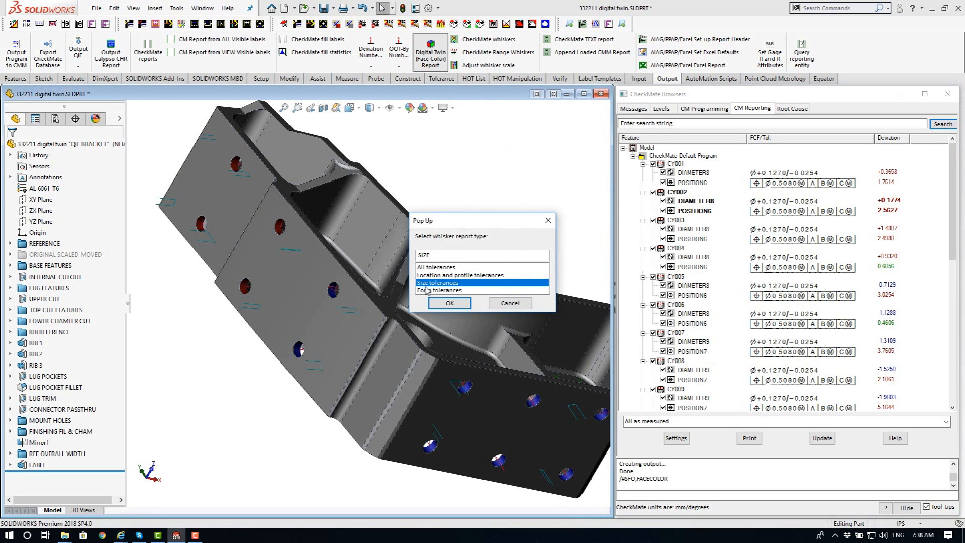
click(436, 268)
click(431, 291)
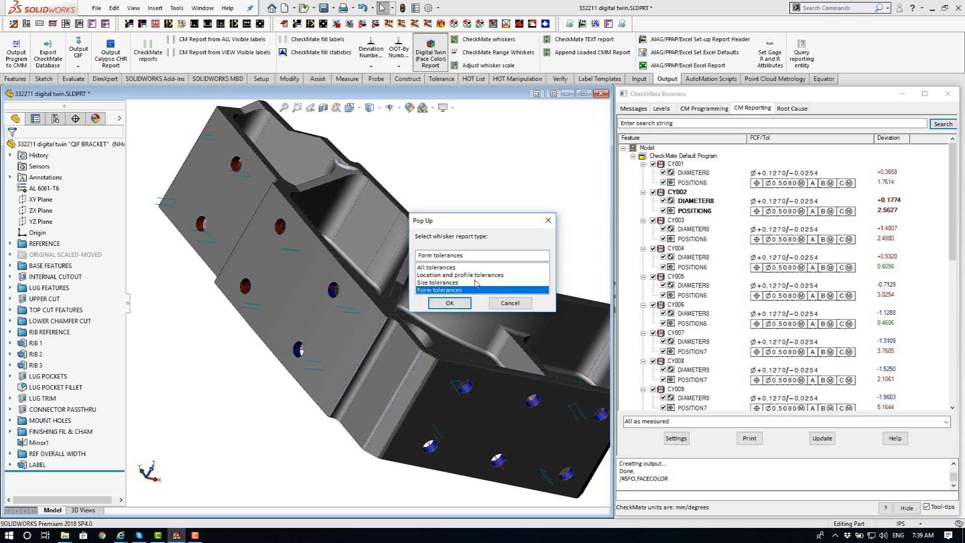
click(440, 269)
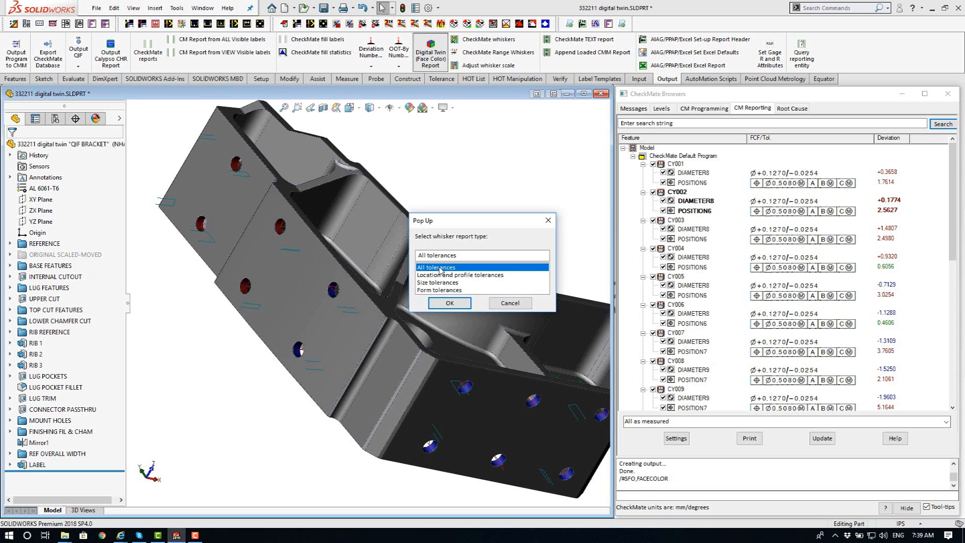
click(448, 303)
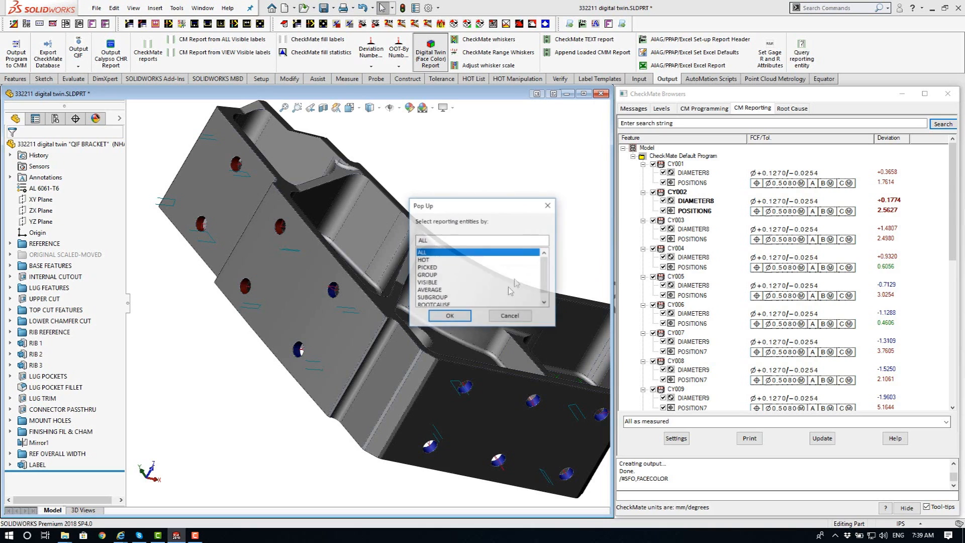
click(459, 317)
click(460, 286)
click(449, 300)
click(465, 292)
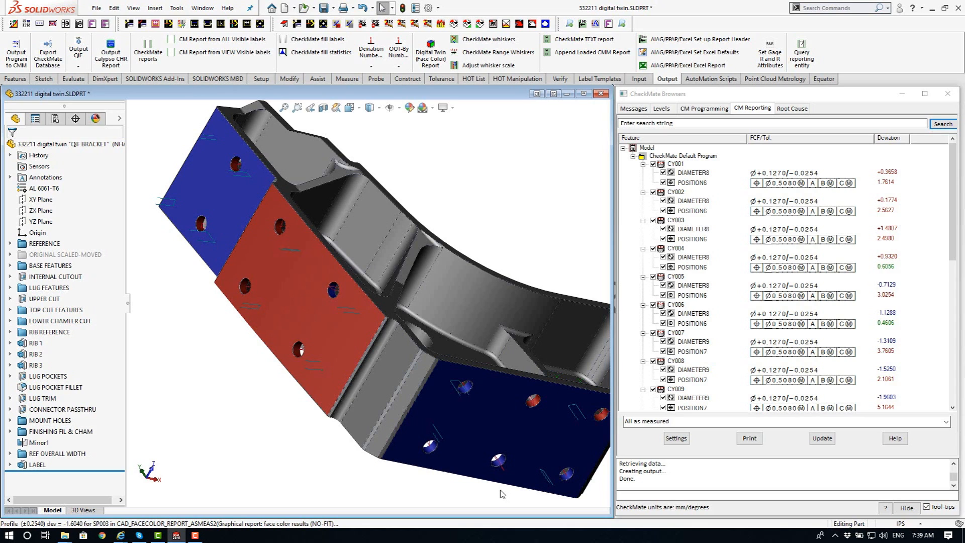
Compare the DIAMETER9 and POSITION7 deviations of hole CY010 with its colour on the model
mouse_move(533, 400)
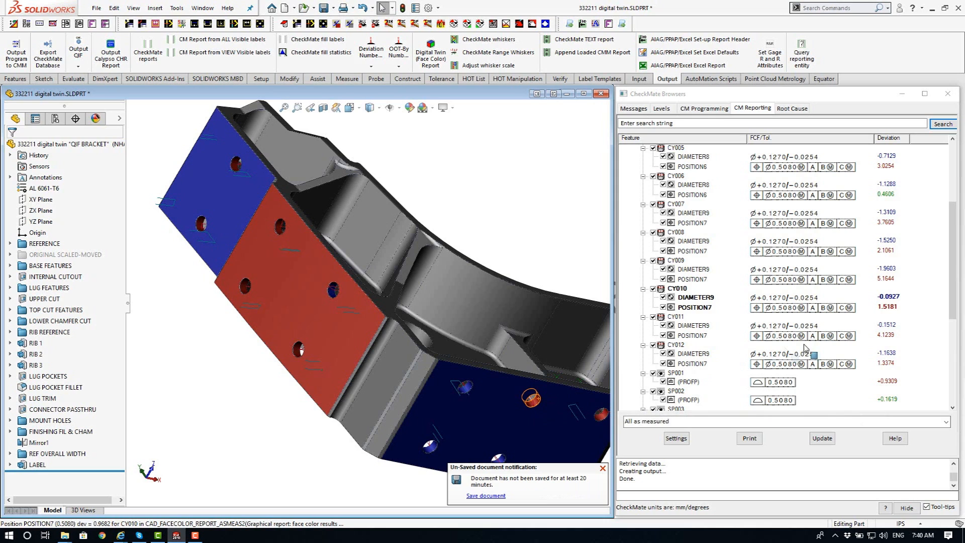
click(706, 299)
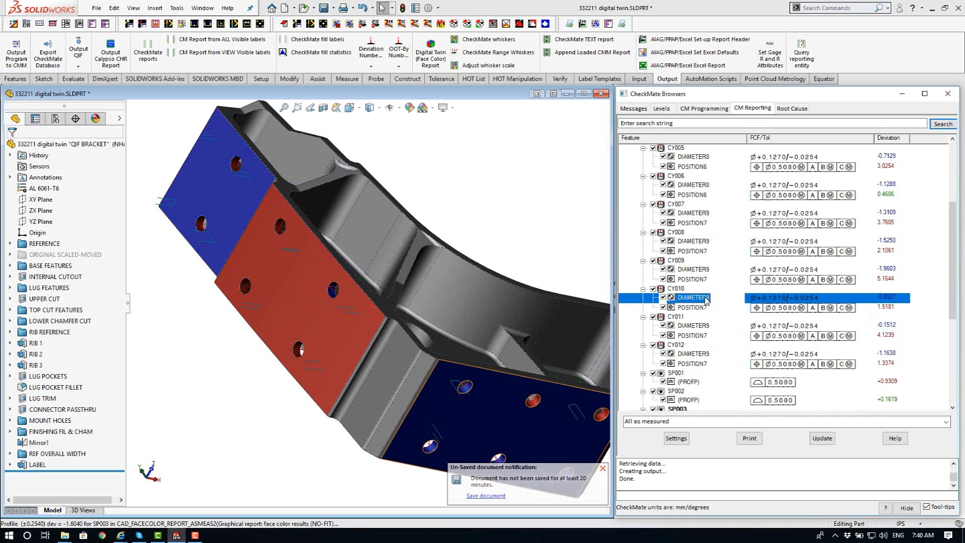
click(706, 309)
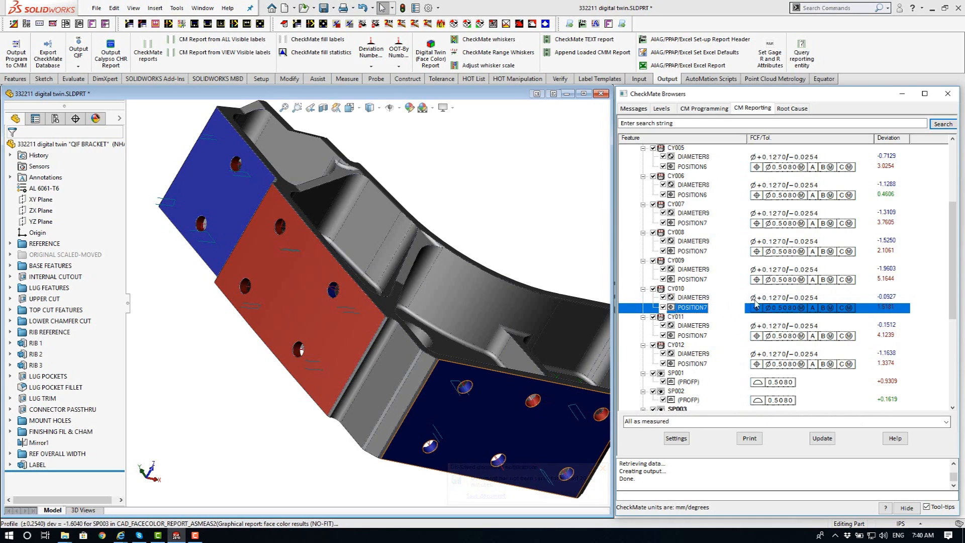
click(693, 298)
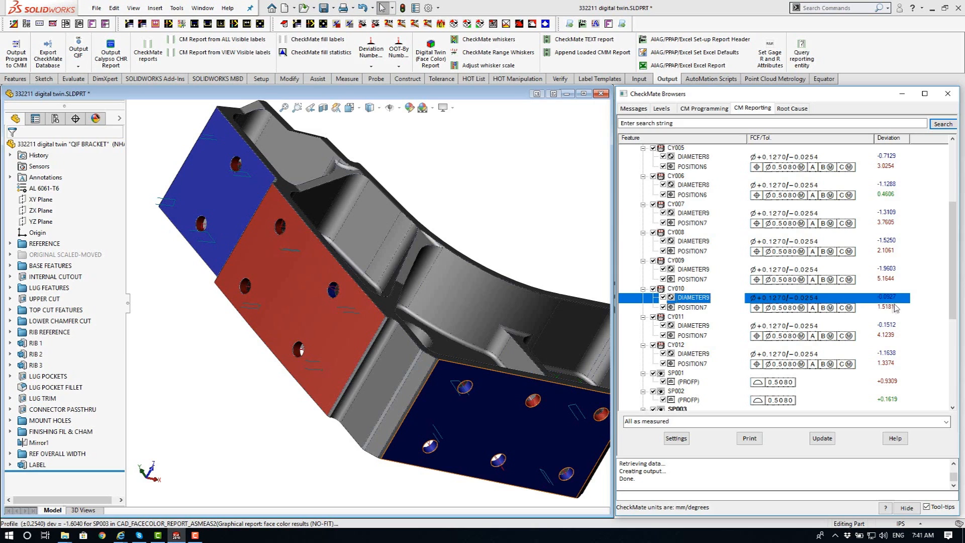
click(702, 308)
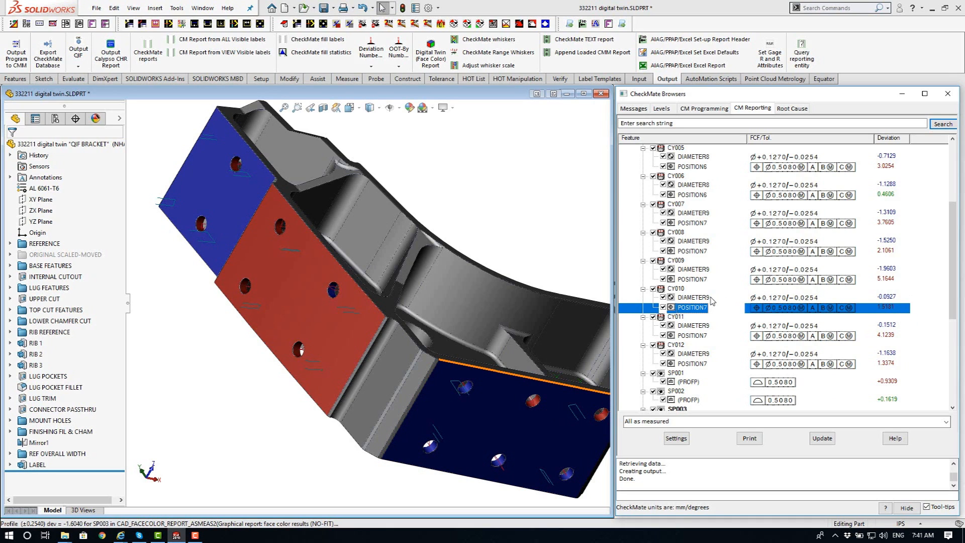
click(692, 299)
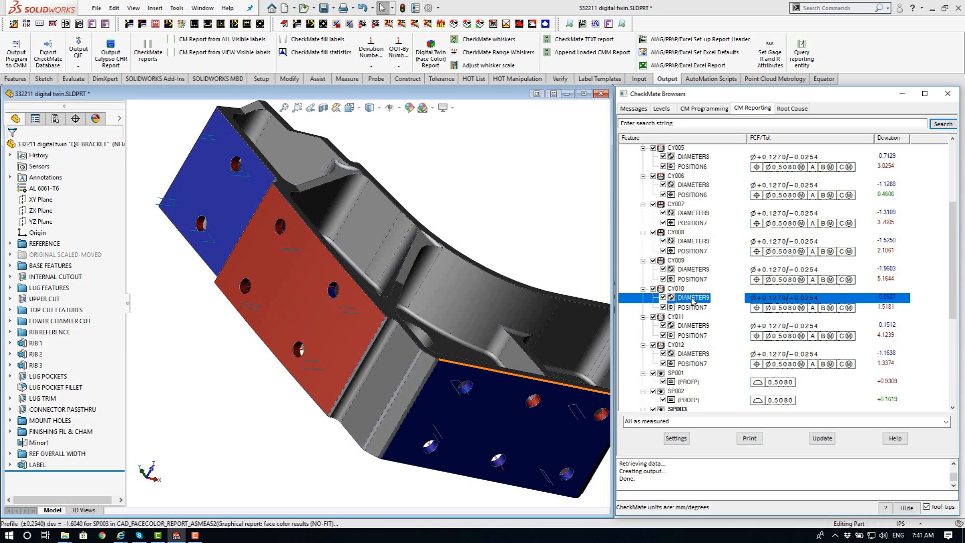